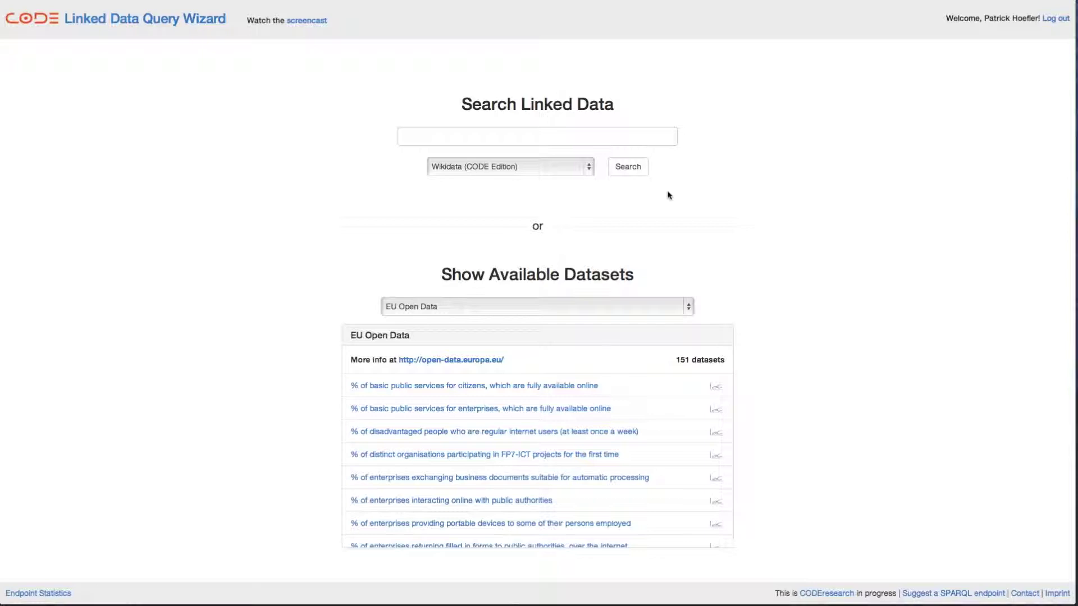
Search the Wikidata (CODE Edition) source for "toy story"
left_click(514, 134)
type("toy story")
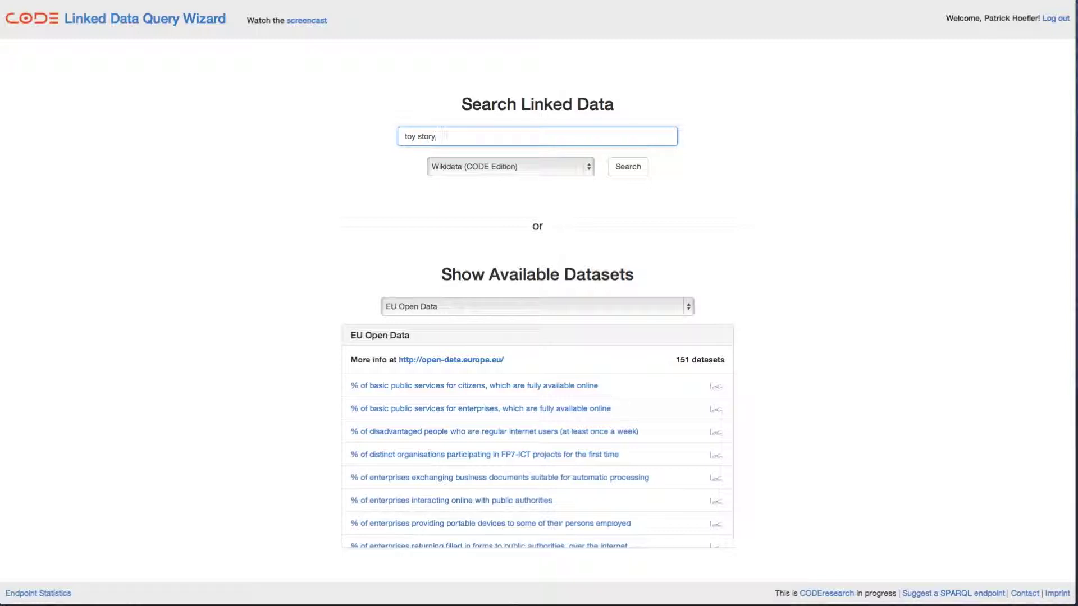
left_click(532, 167)
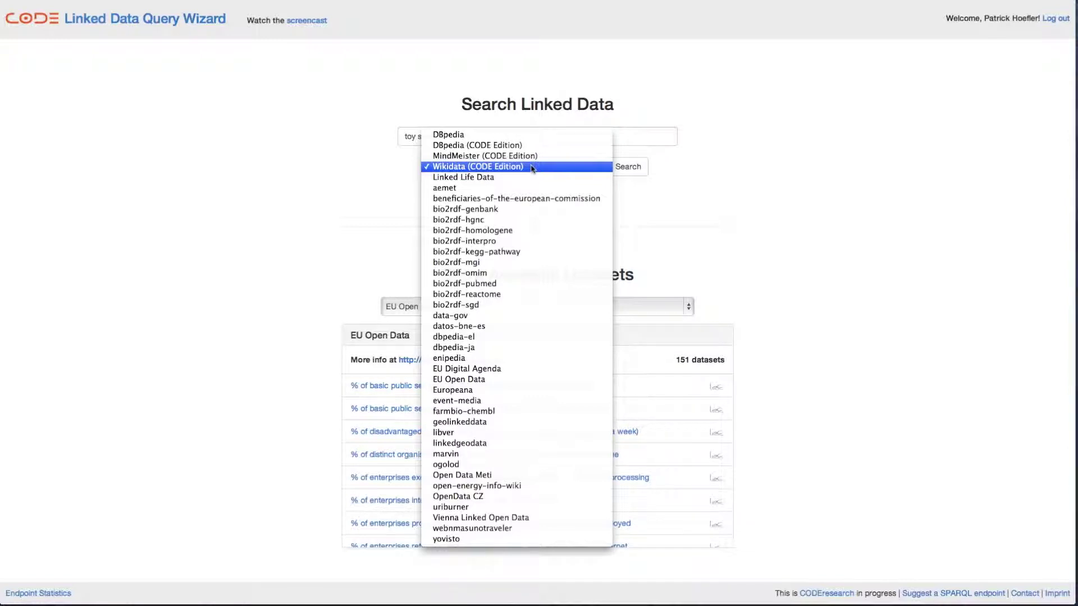
left_click(458, 168)
left_click(636, 172)
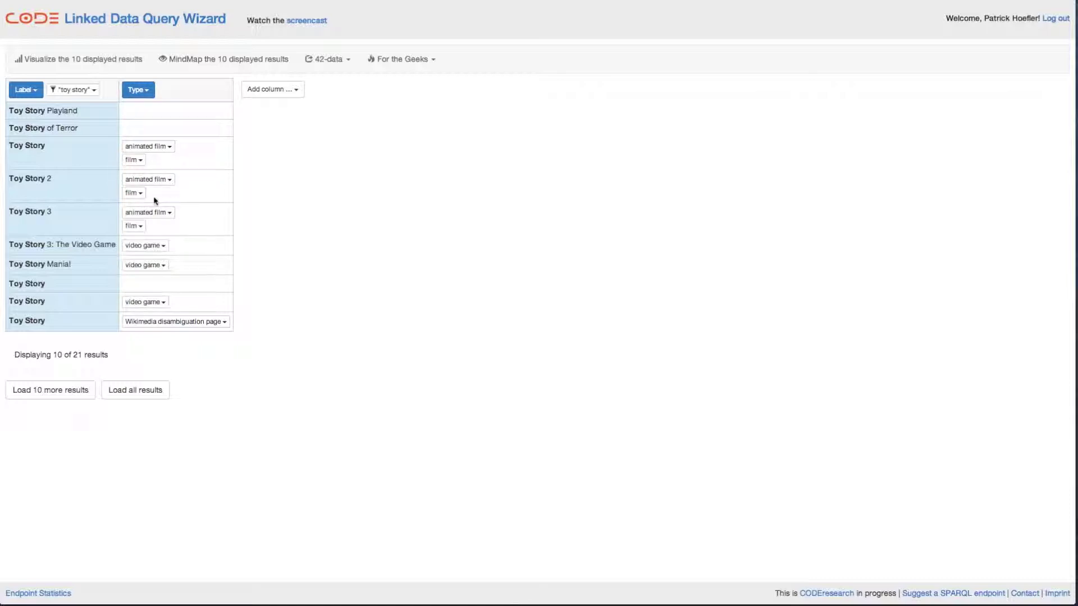
Filter the Toy Story search results to entries whose type is film
left_click(137, 195)
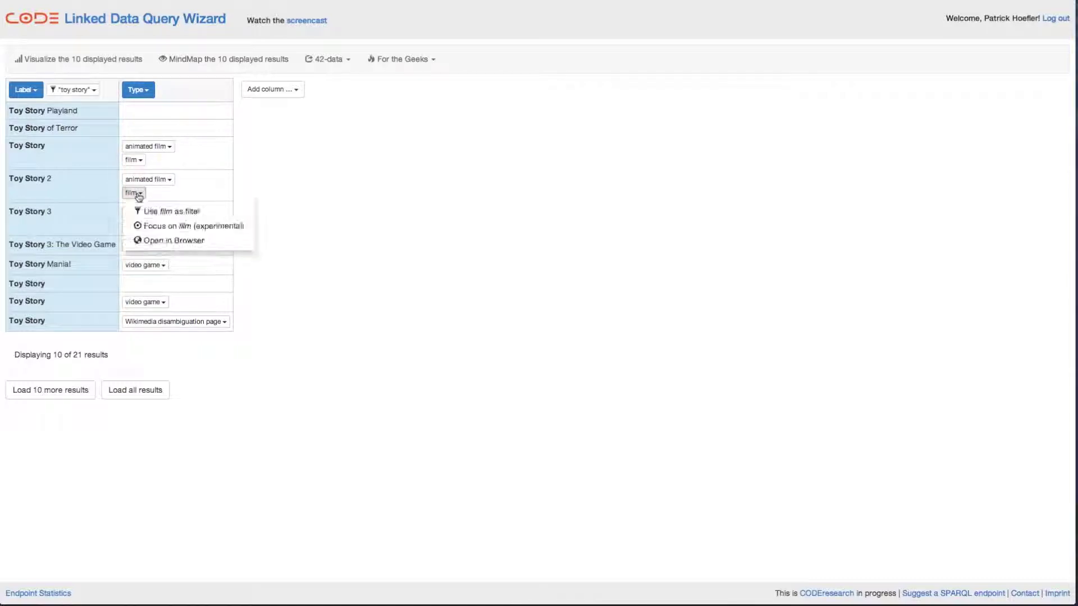
left_click(186, 214)
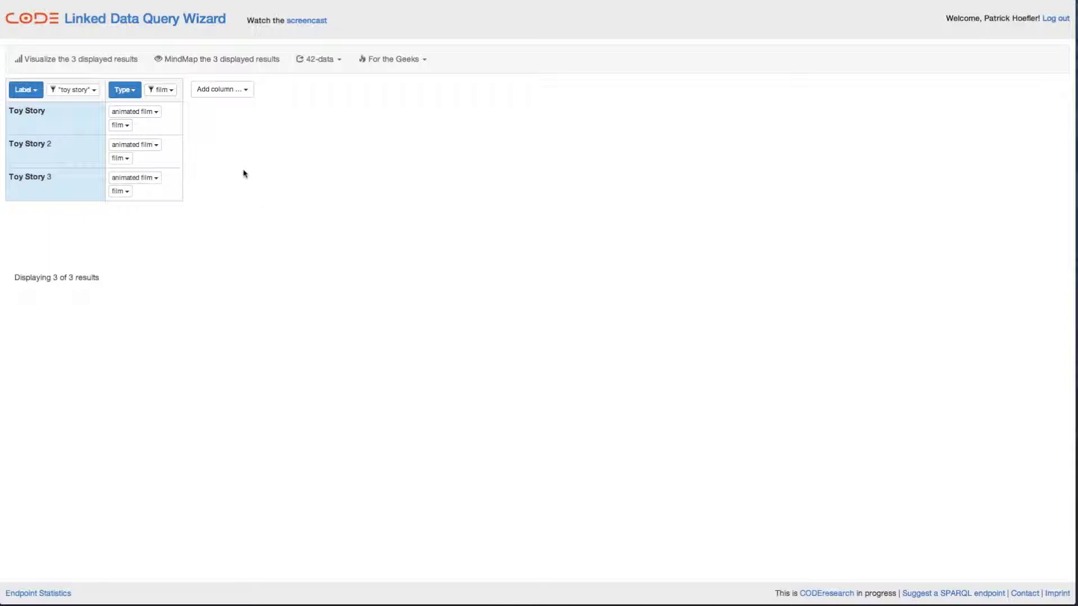
Add a Director column to the results and filter it by John Lasseter
left_click(240, 91)
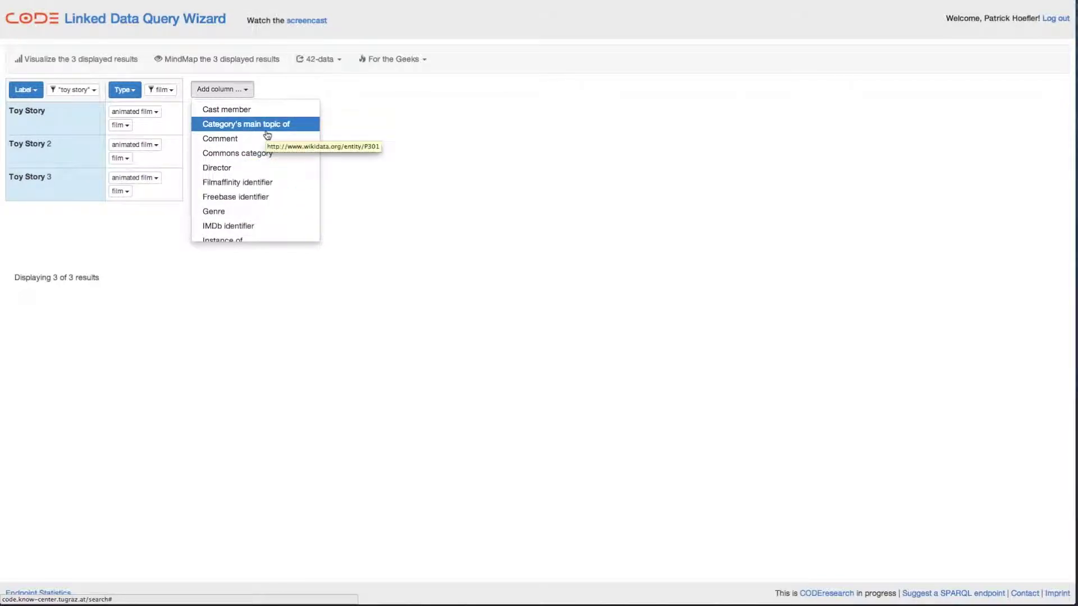
left_click(236, 169)
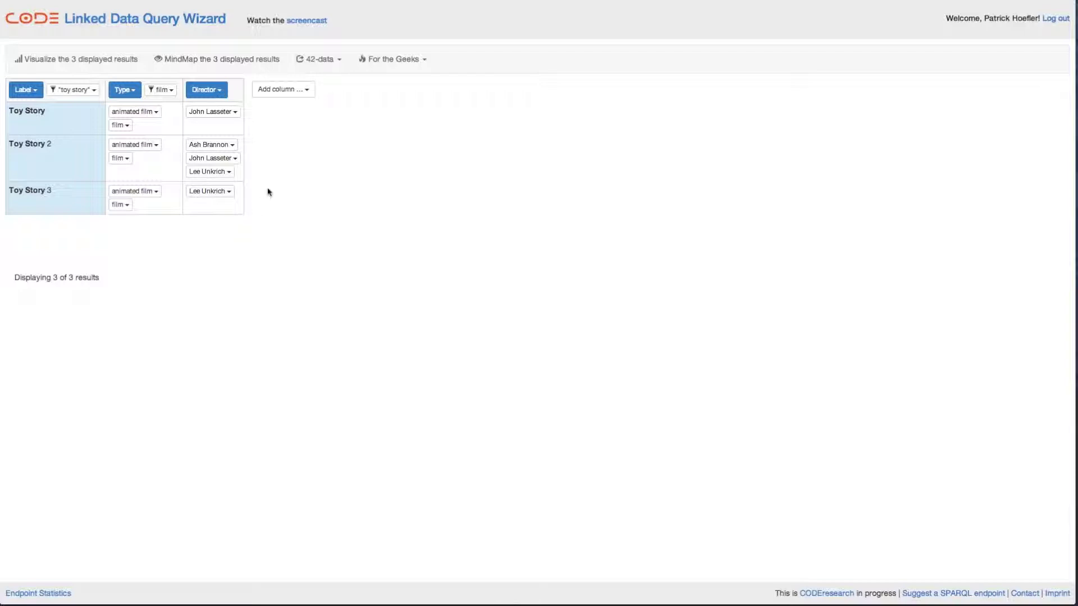
left_click(219, 114)
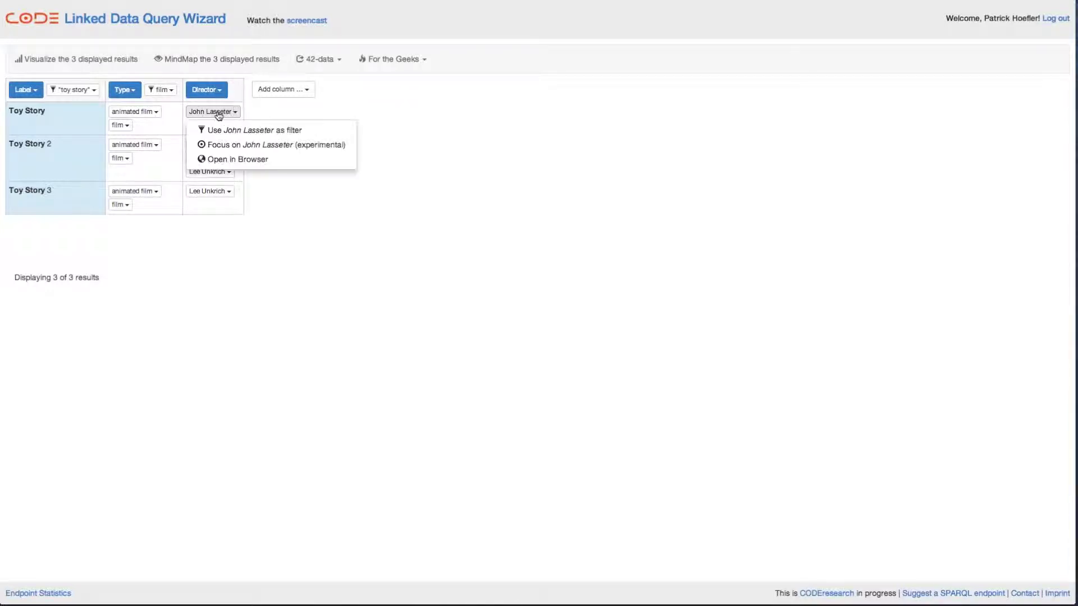
left_click(258, 136)
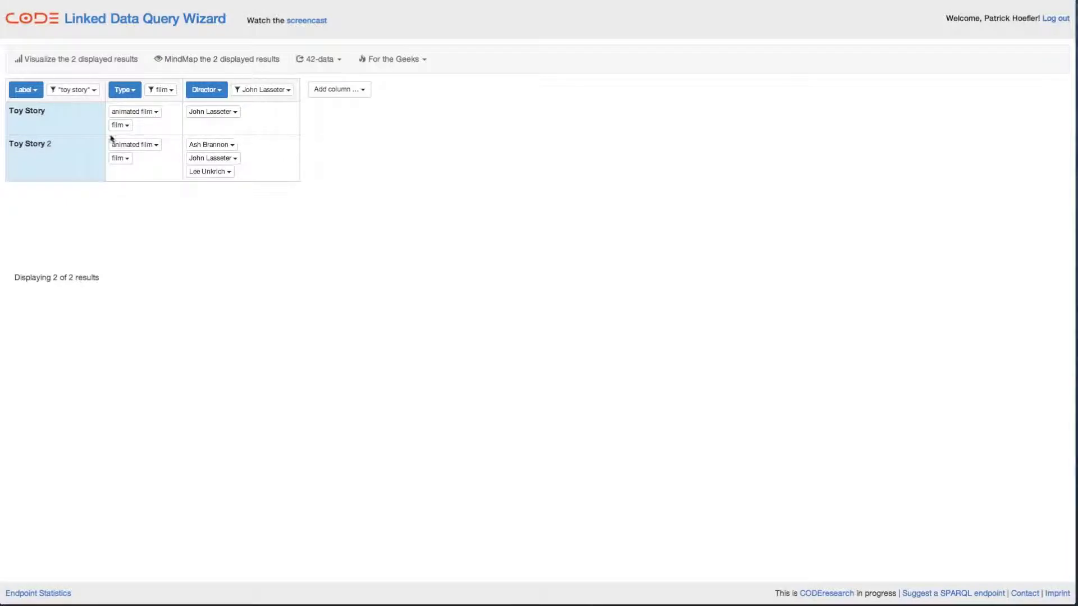
Remove the "toy story" filter from the Label column and load all results for the director's films
left_click(81, 95)
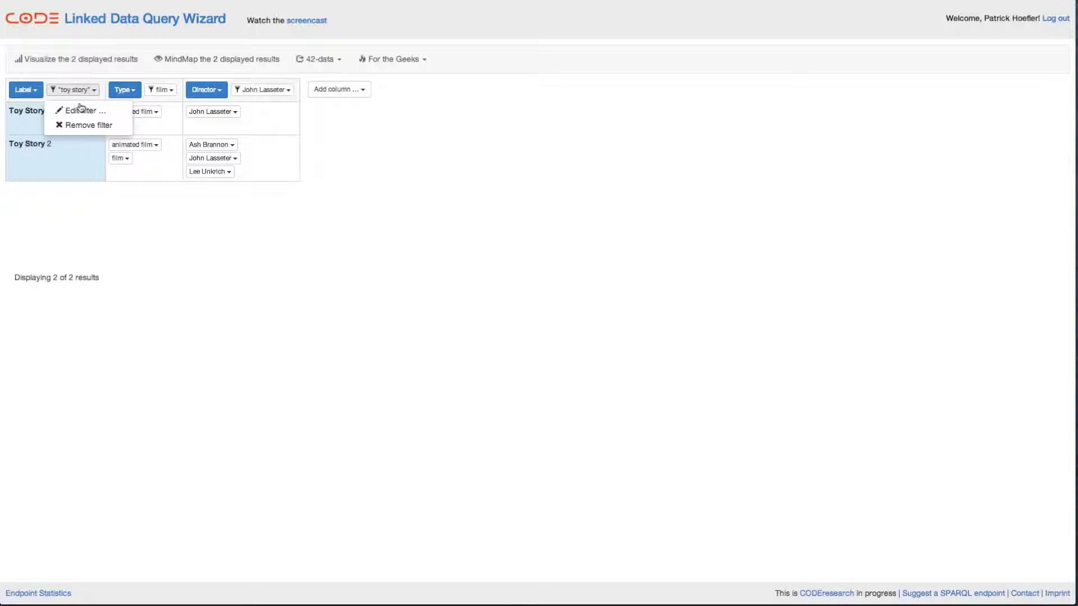
left_click(81, 131)
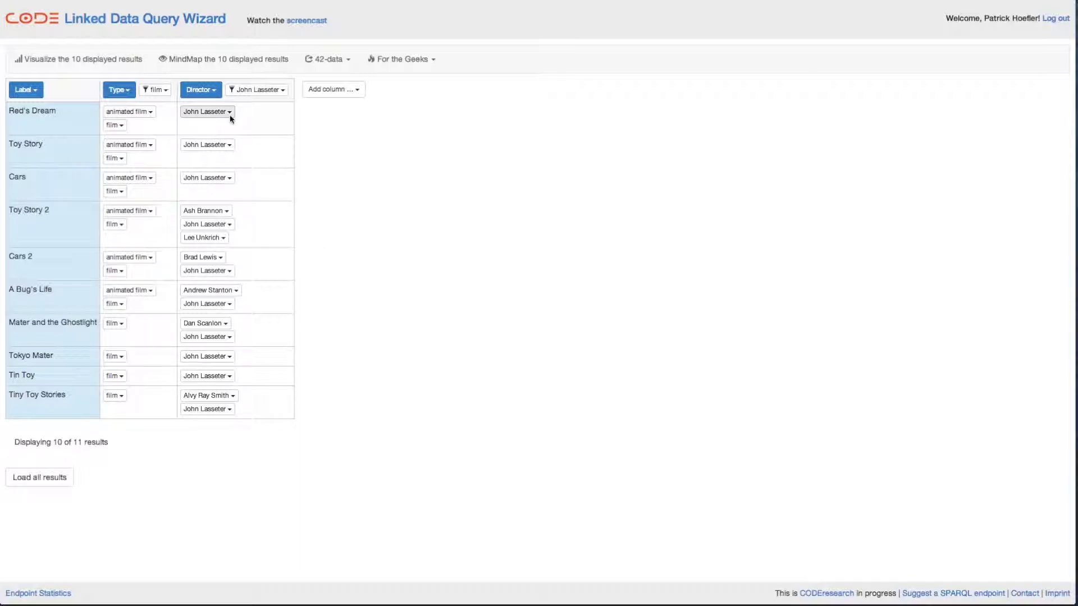
left_click(50, 481)
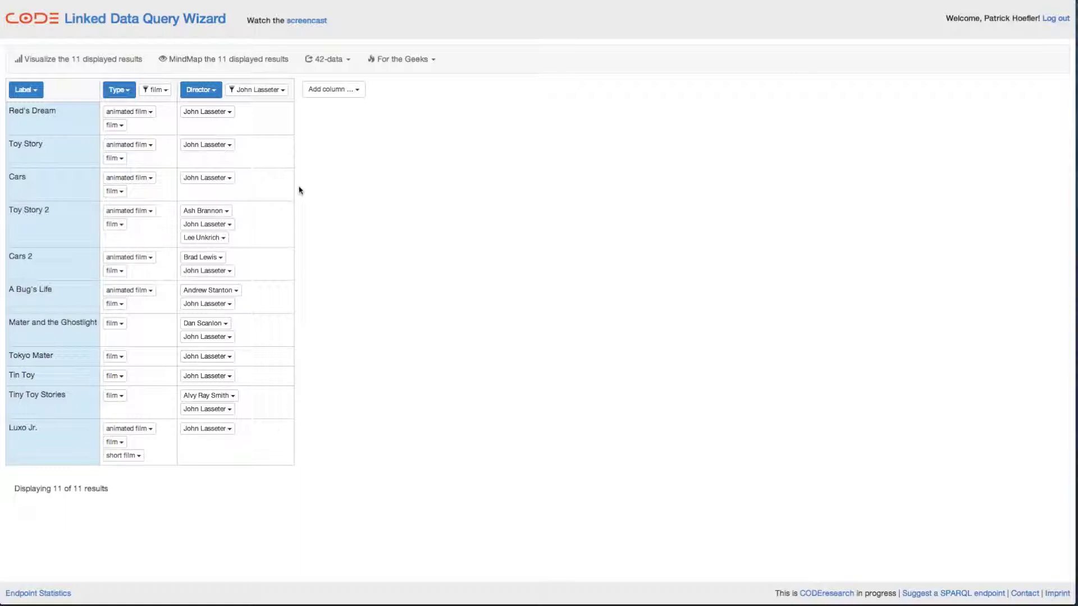
Create a mind map of the displayed results titled "John Lasseter Movies" and look over its branches
left_click(222, 62)
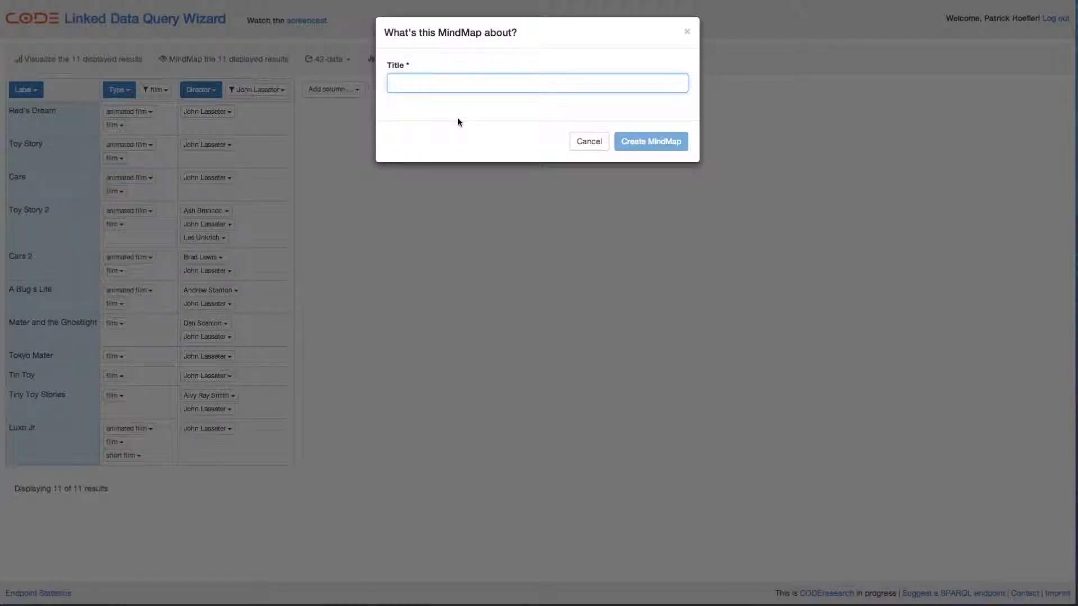
type("John Lasseter Mov")
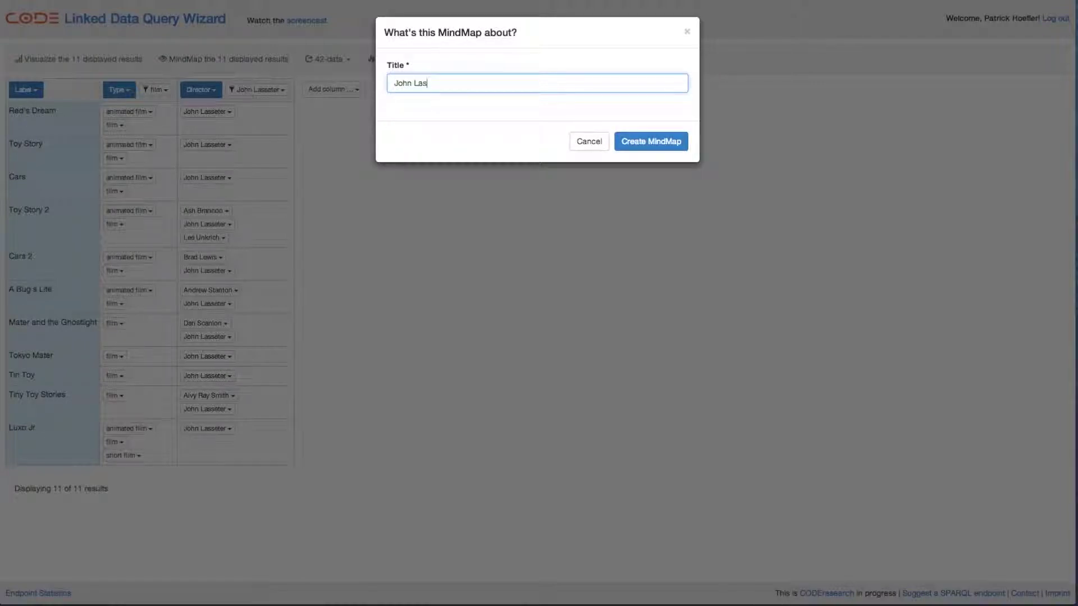
type("ies")
left_click(650, 145)
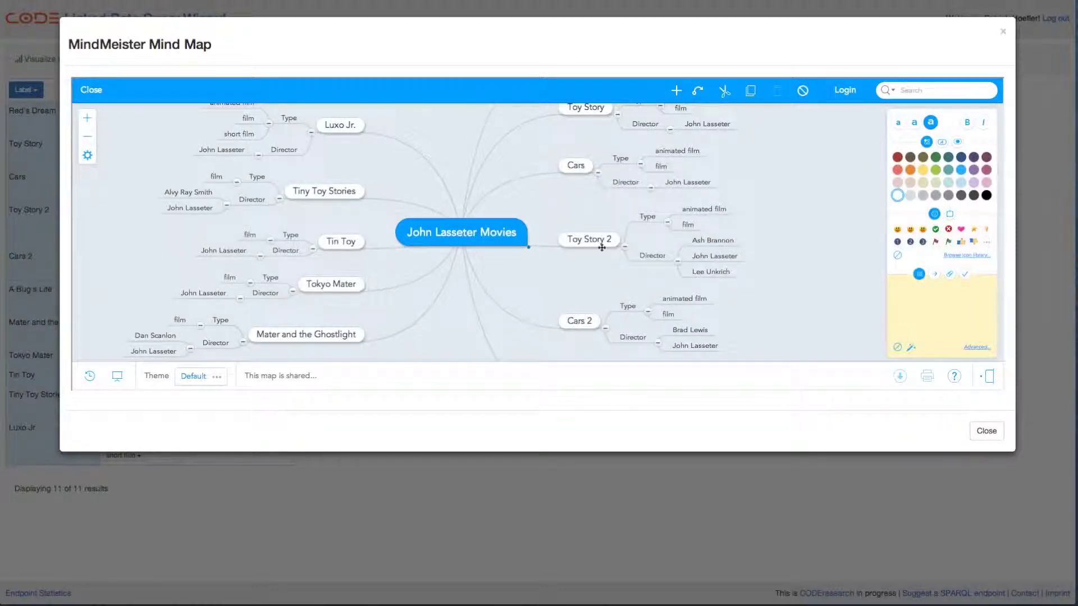
mouse_move(556, 205)
left_mouse_down()
mouse_move(560, 248)
mouse_move(561, 185)
left_mouse_up()
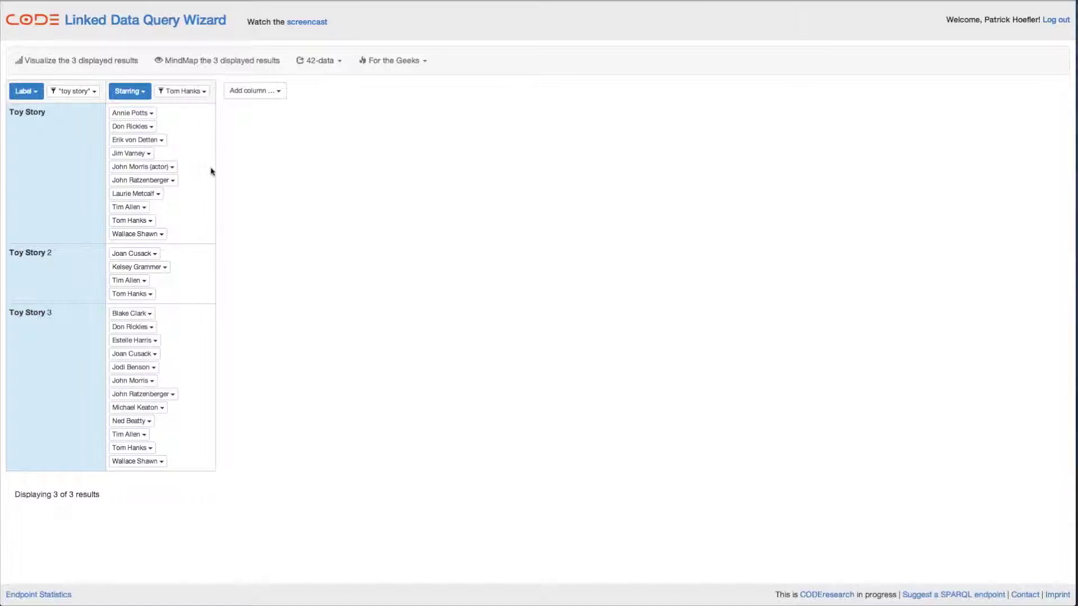
Add the Budget ($) and Gross ($) columns to the Toy Story results filtered by Tom Hanks
left_click(271, 93)
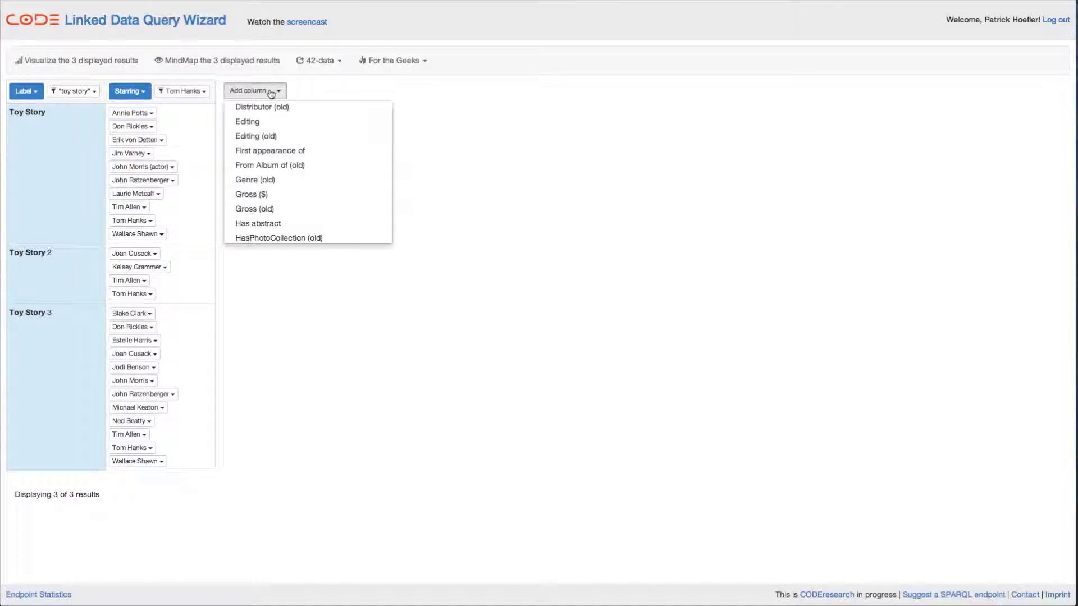
scroll(309, 135, "up", 2)
scroll(311, 137, "up", 3)
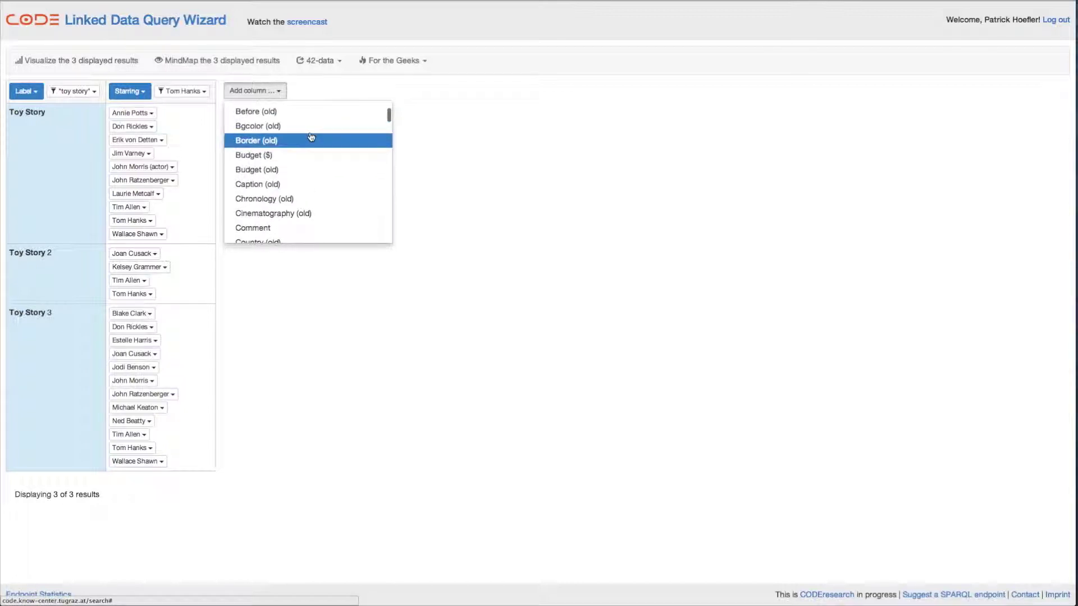
left_click(271, 161)
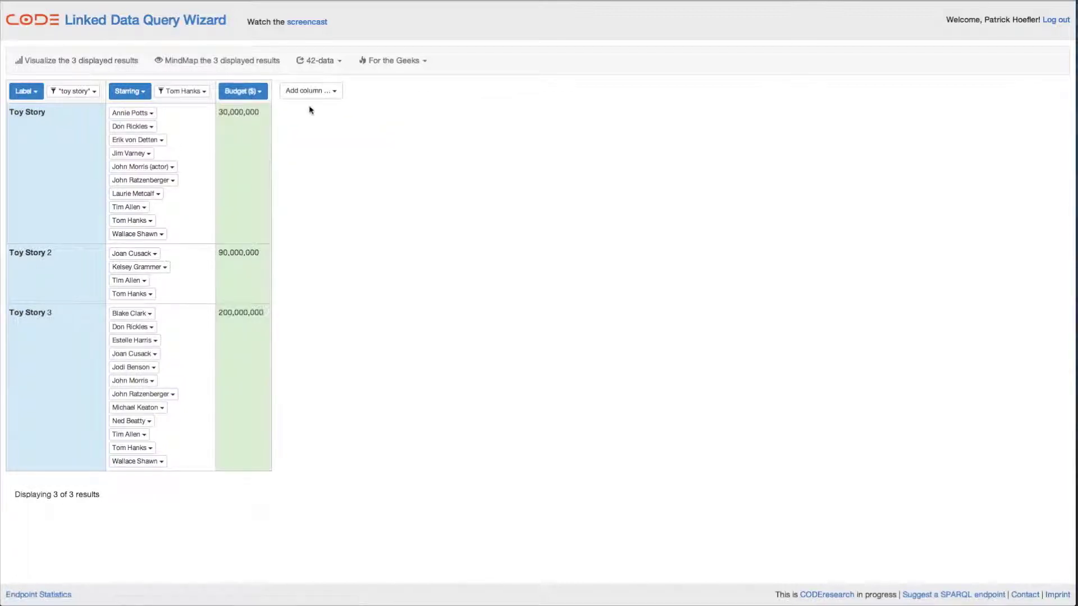
left_click(309, 91)
scroll(337, 135, "down", 3)
scroll(346, 147, "down", 5)
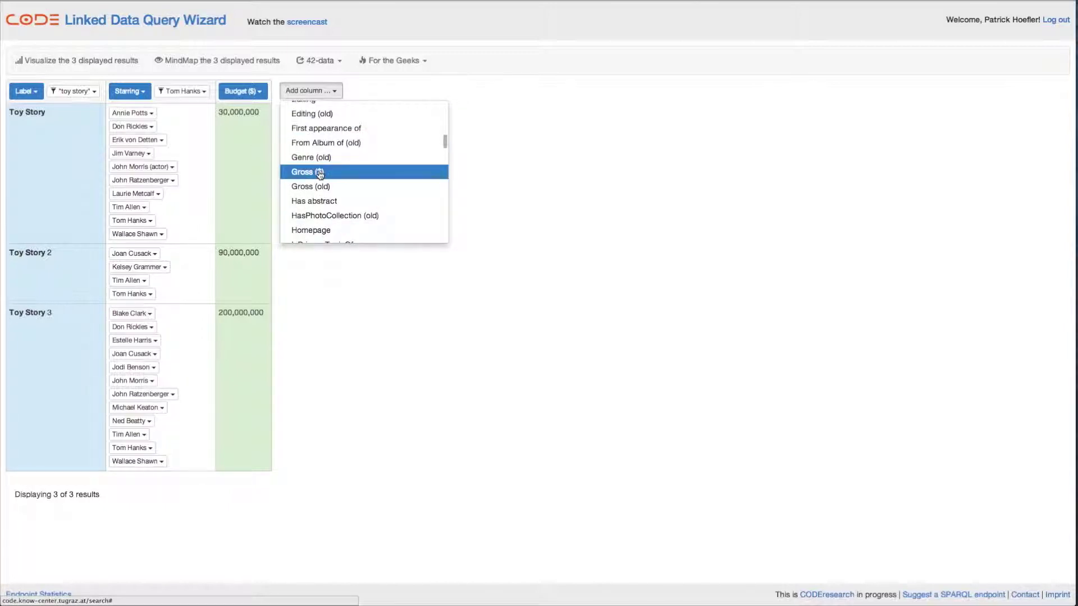
left_click(319, 172)
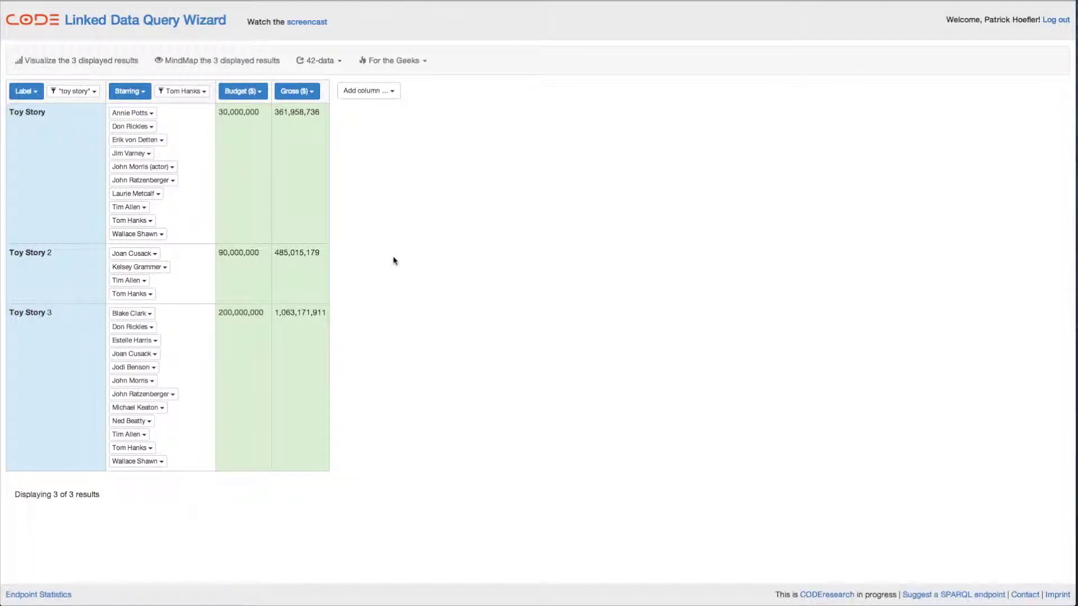
Send the displayed results to visualization as a dataset titled "Toy Story Movies" with a short description about budget and income
left_click(79, 66)
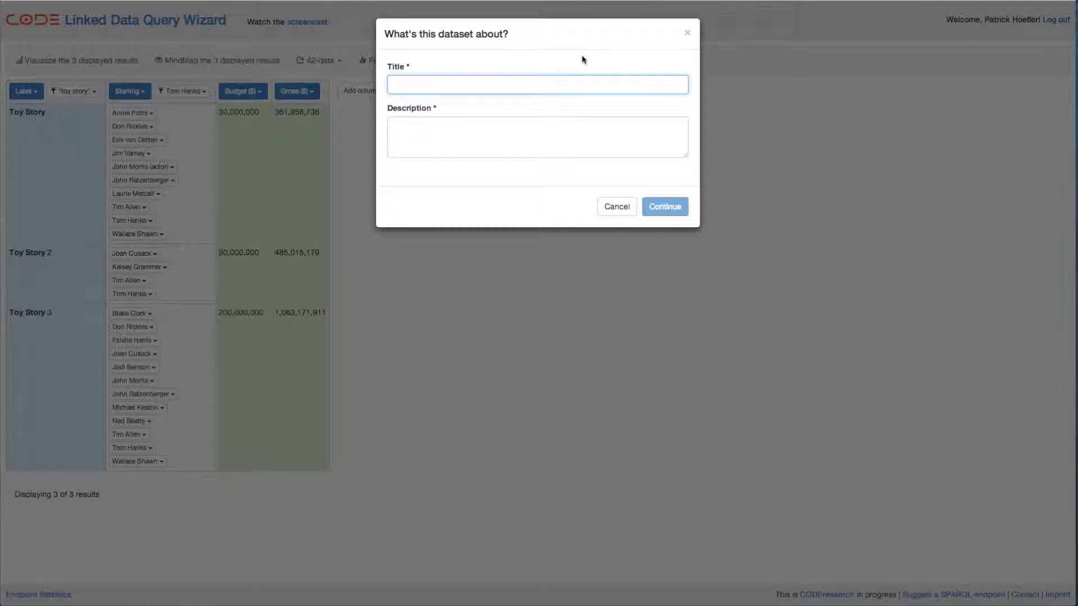
type("Toy Story Movies")
key("Tab")
type("Budged aed")
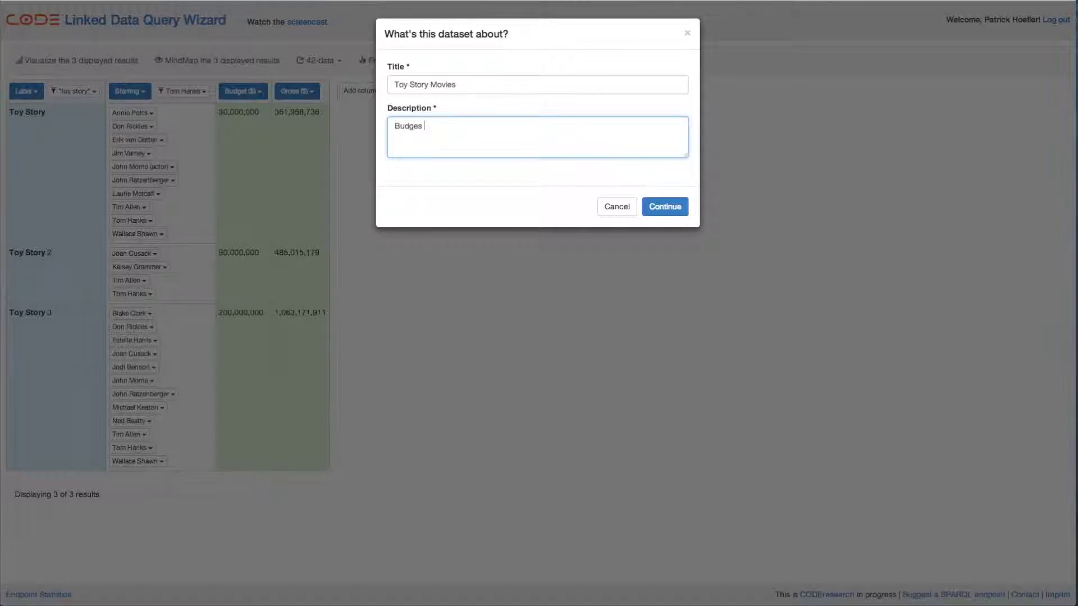
type(" Income")
left_click(667, 209)
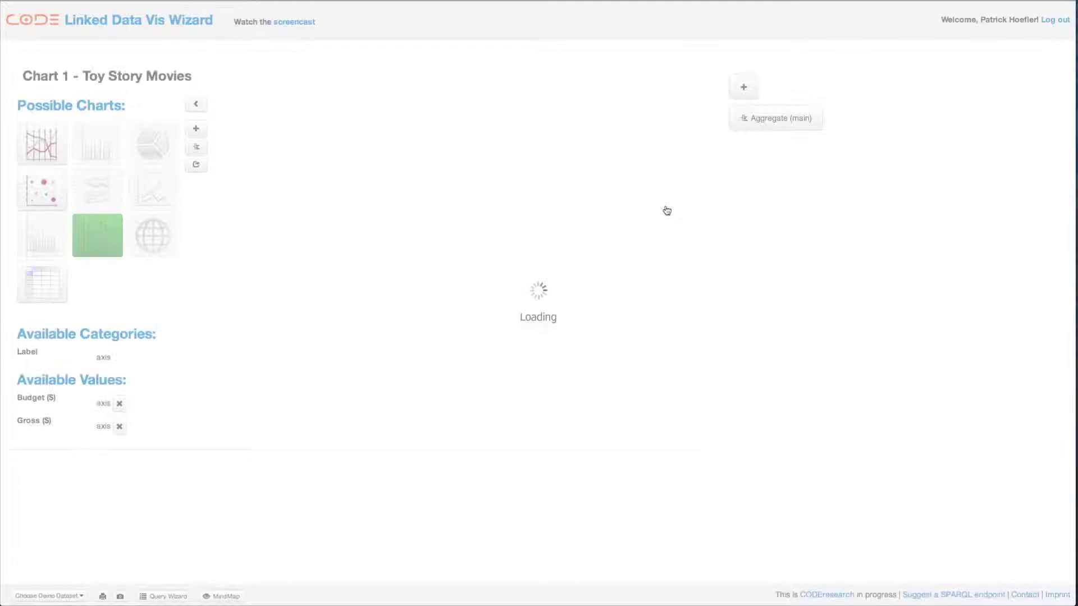
Display the dataset as a scatter plot of Budget ($) against Gross ($) and identify the film behind each point
left_click(41, 191)
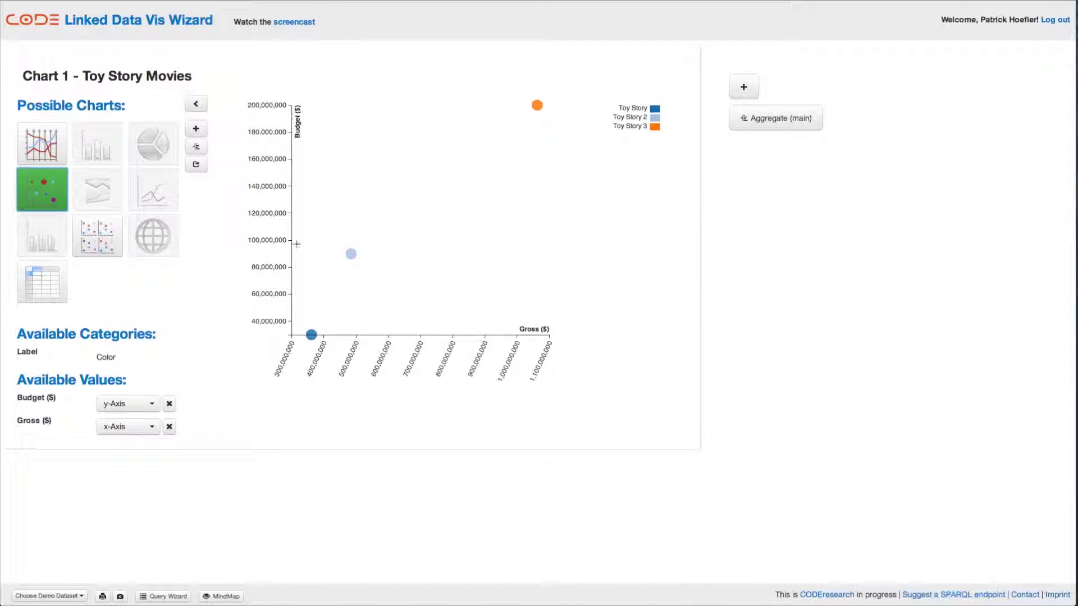
mouse_move(312, 337)
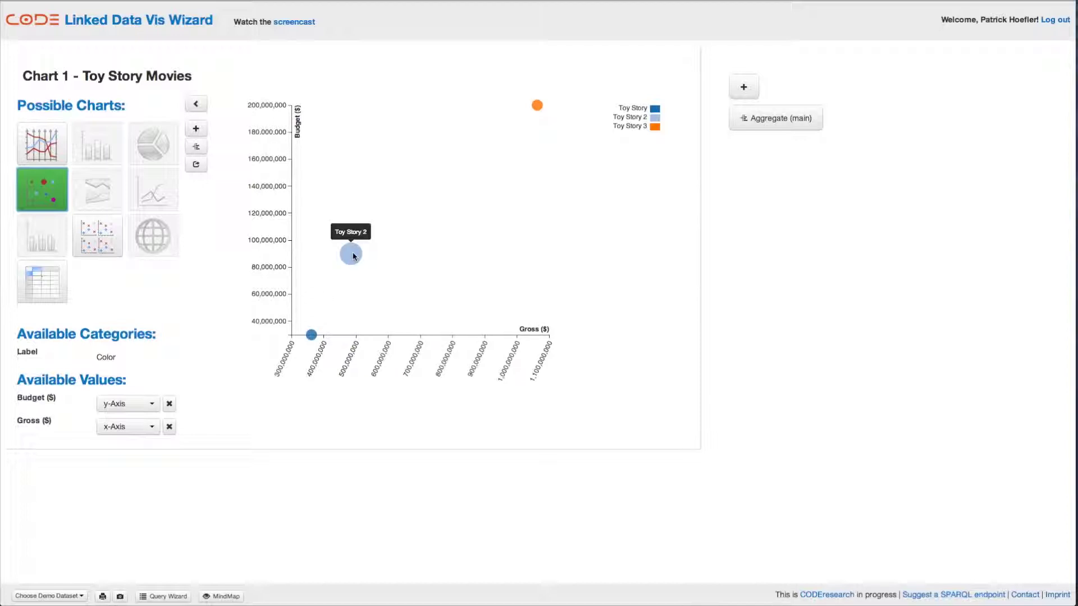
mouse_move(537, 108)
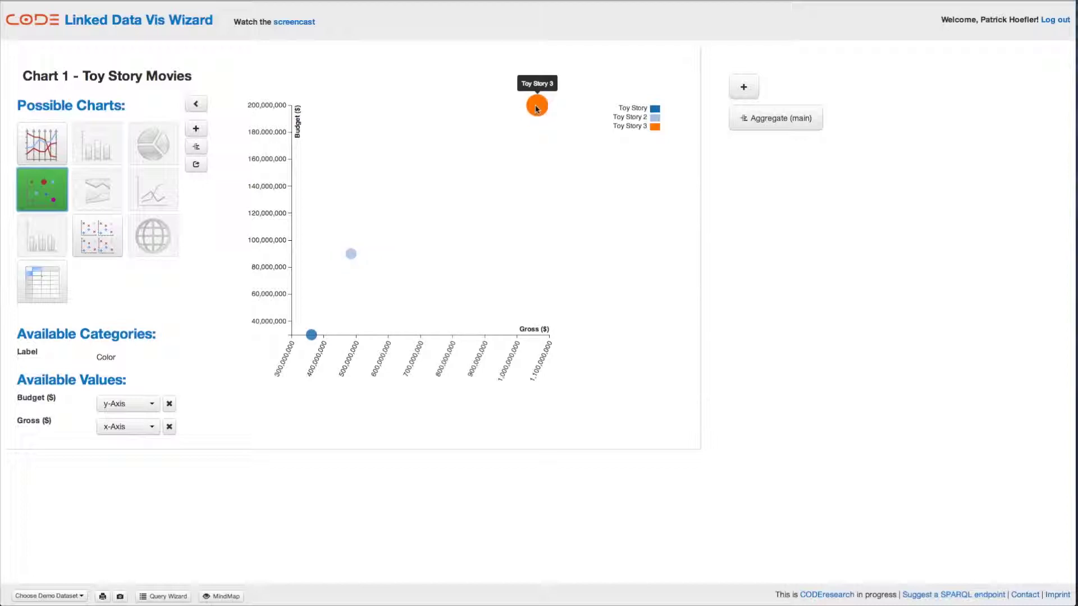